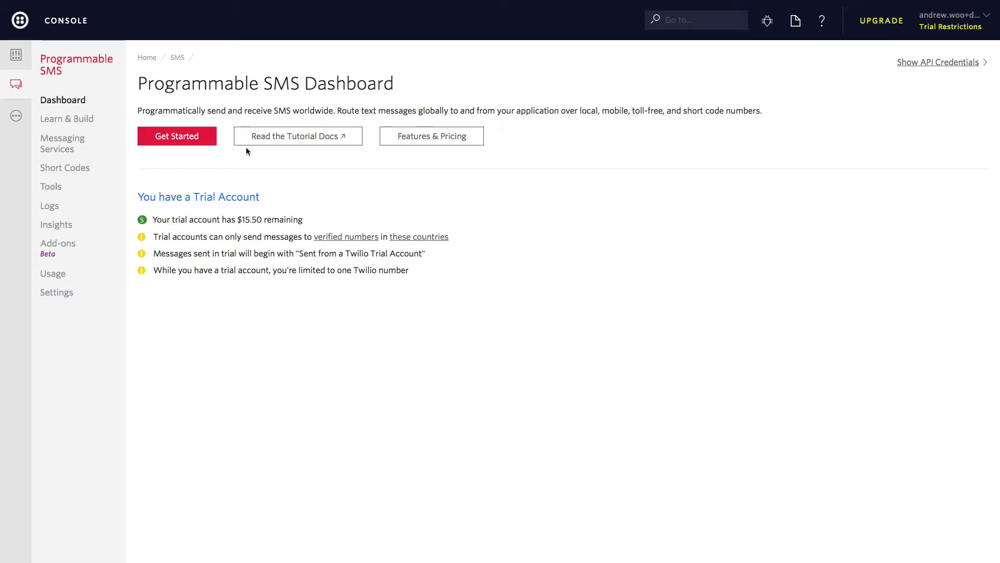
{"action": "left_click", "coordinate": [226, 154]}
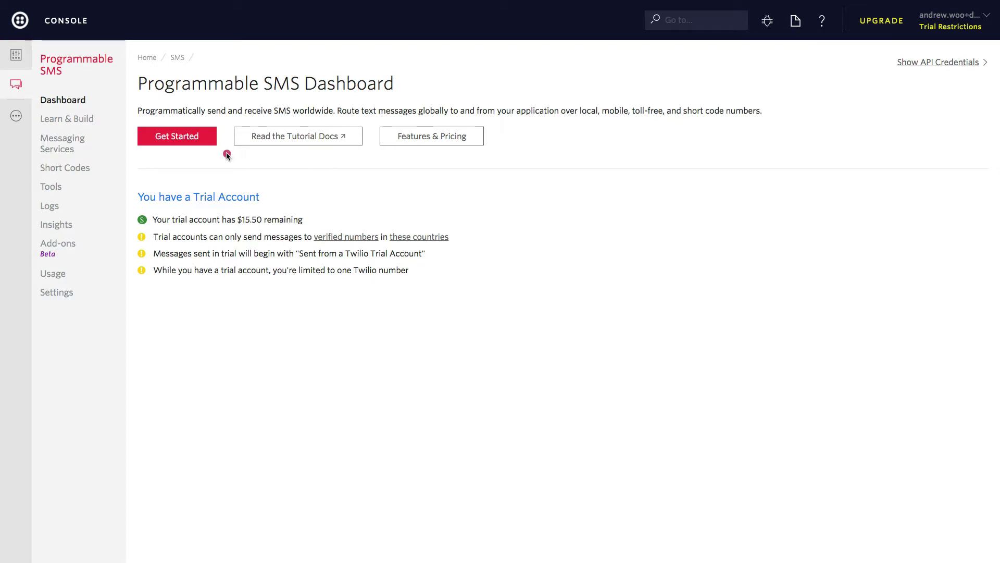
{"action": "left_click", "coordinate": [195, 138]}
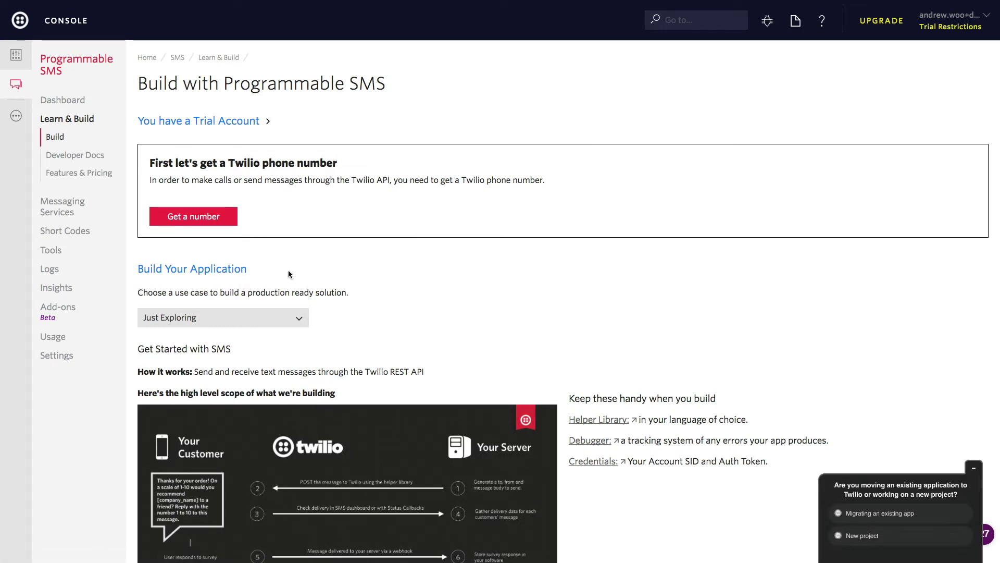
{"action": "left_click", "coordinate": [174, 218]}
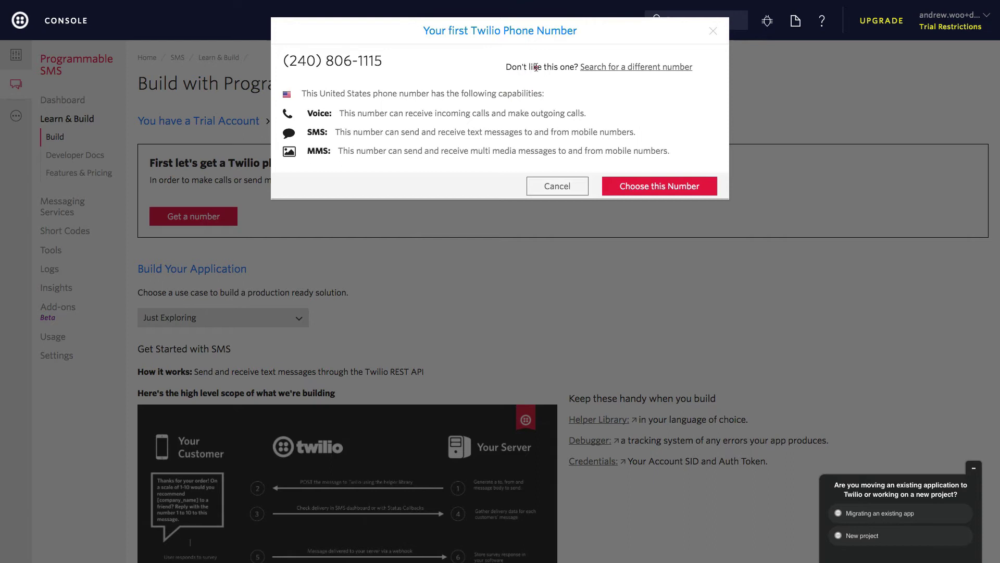
{"action": "left_click", "coordinate": [613, 67]}
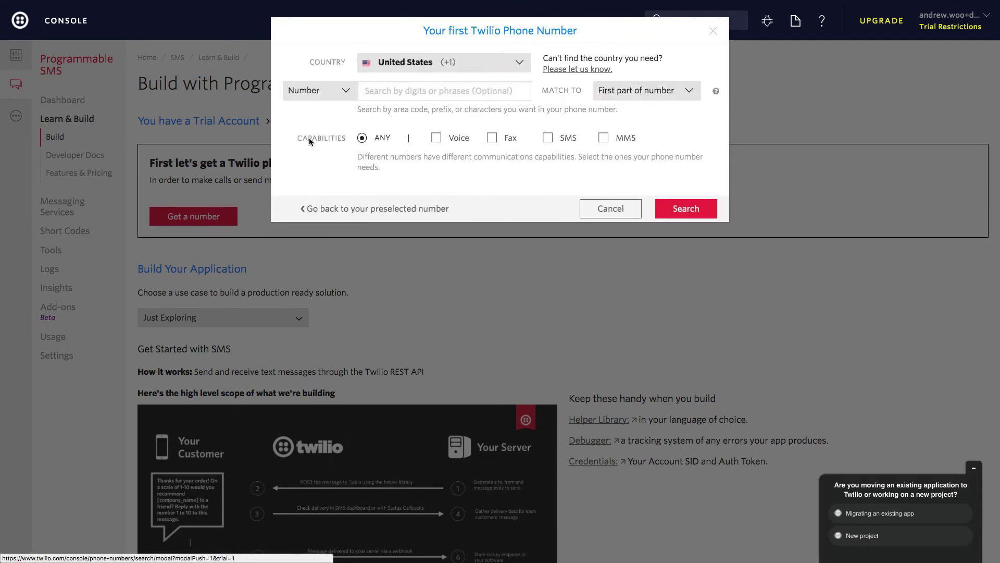
{"action": "left_click", "coordinate": [311, 209]}
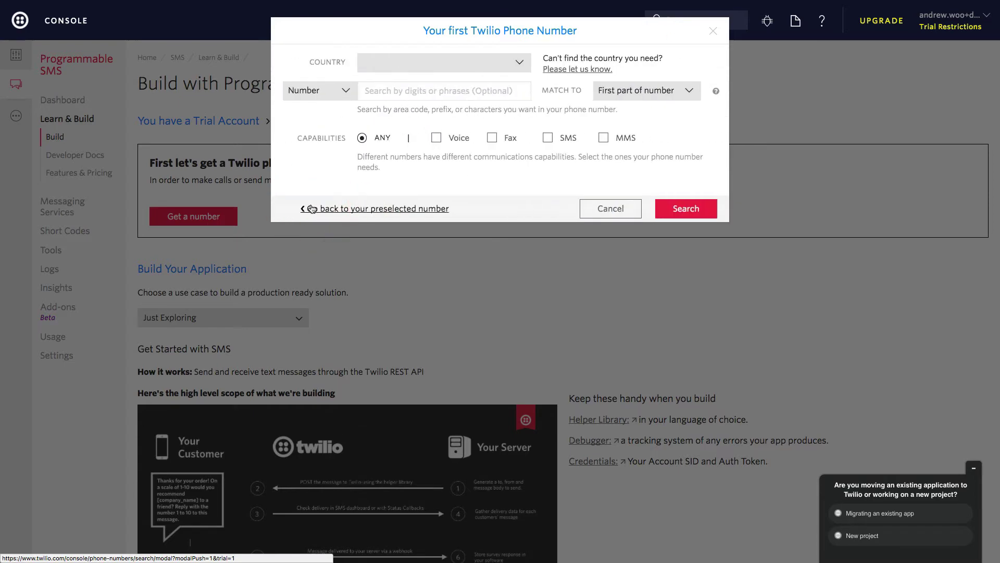
{"action": "left_click", "coordinate": [364, 209]}
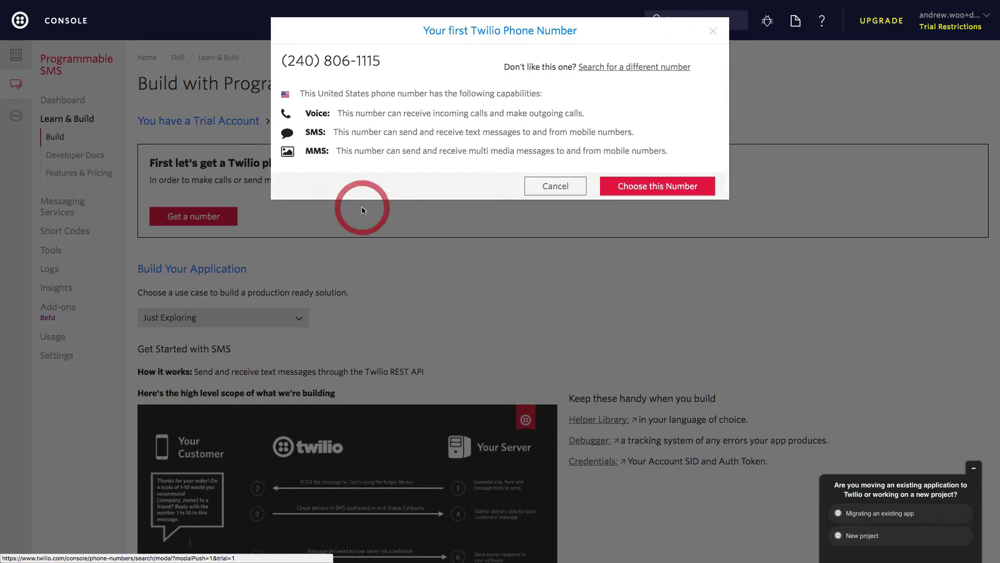
{"action": "left_click", "coordinate": [597, 68]}
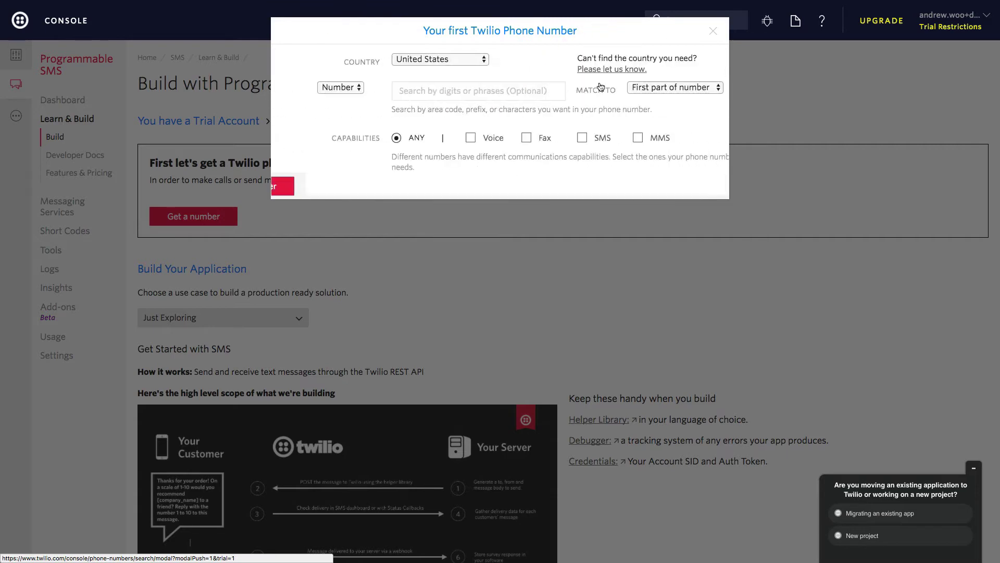
Search for United States numbers matching 703 with the SMS capability required.
{"action": "left_click", "coordinate": [487, 91]}
{"action": "type", "text": "7"}
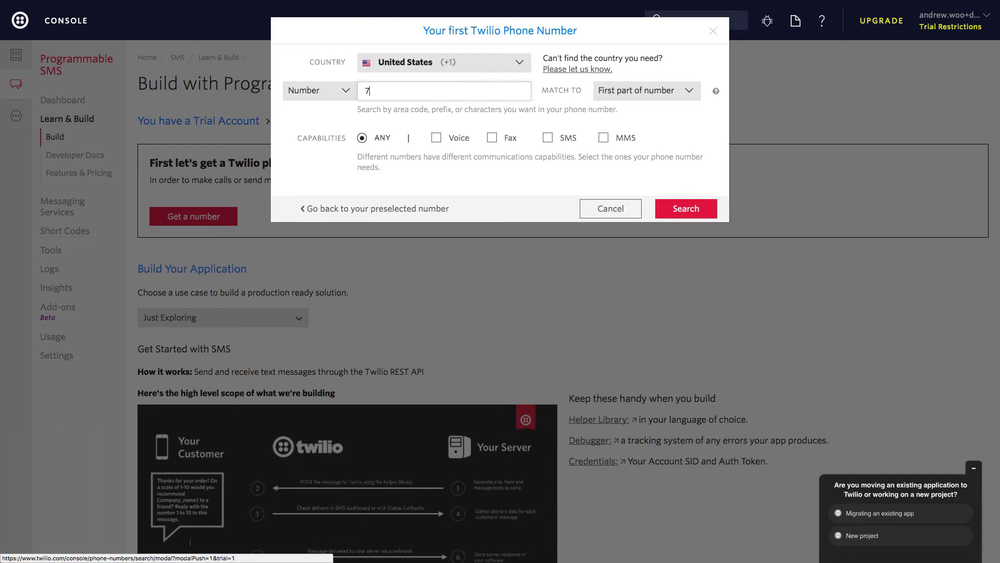
{"action": "type", "text": "03"}
{"action": "left_click", "coordinate": [365, 138]}
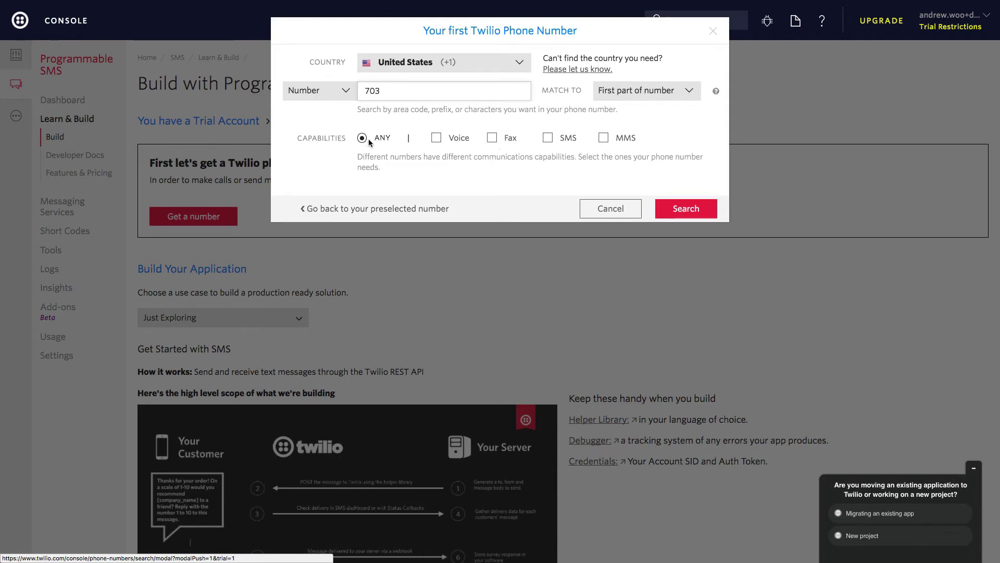
{"action": "left_click", "coordinate": [549, 139]}
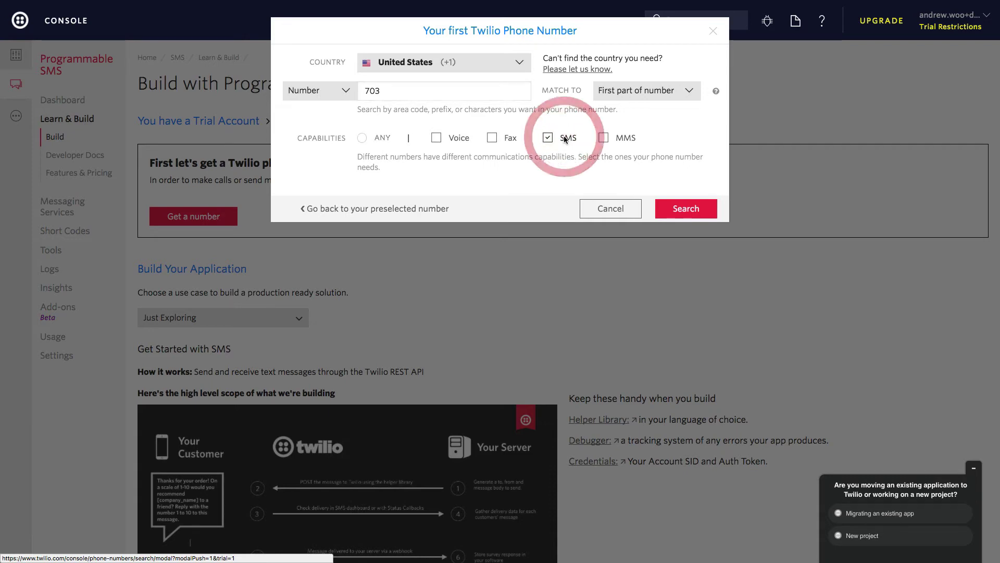
{"action": "left_click", "coordinate": [670, 212]}
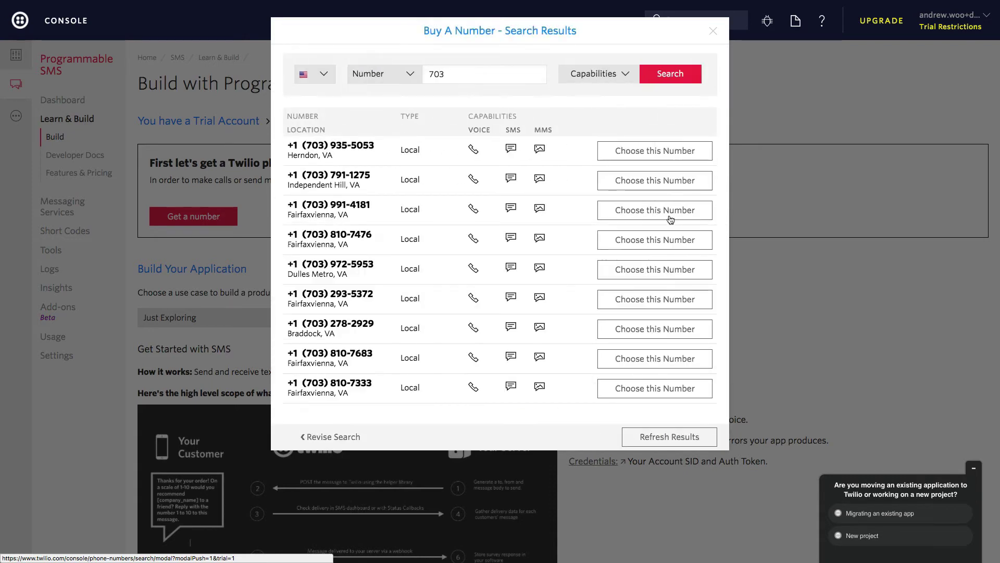
{"action": "left_click", "coordinate": [655, 151]}
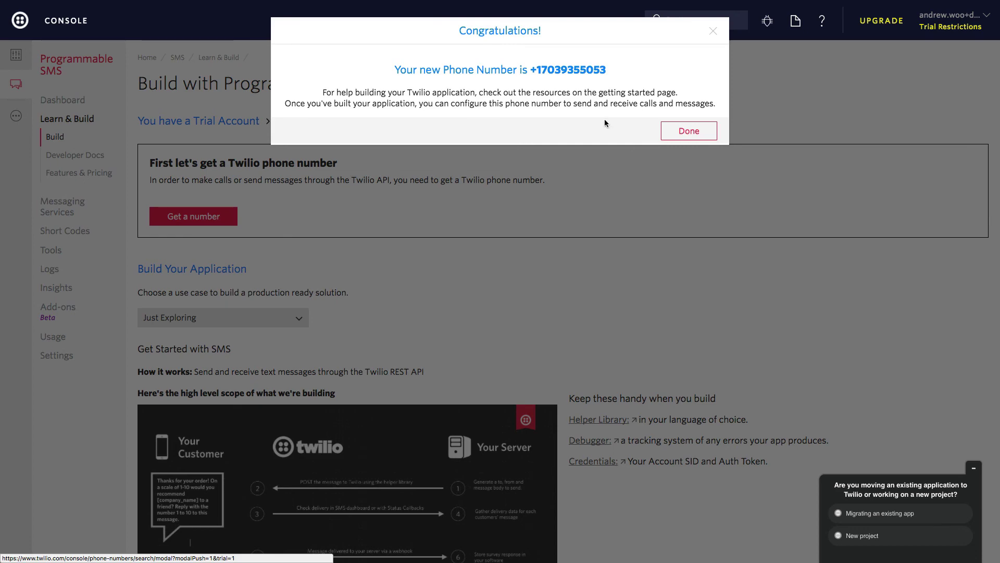
Dismiss the Congratulations dialog to reach the Send a Message form with the 703 sender.
{"action": "left_click", "coordinate": [679, 134]}
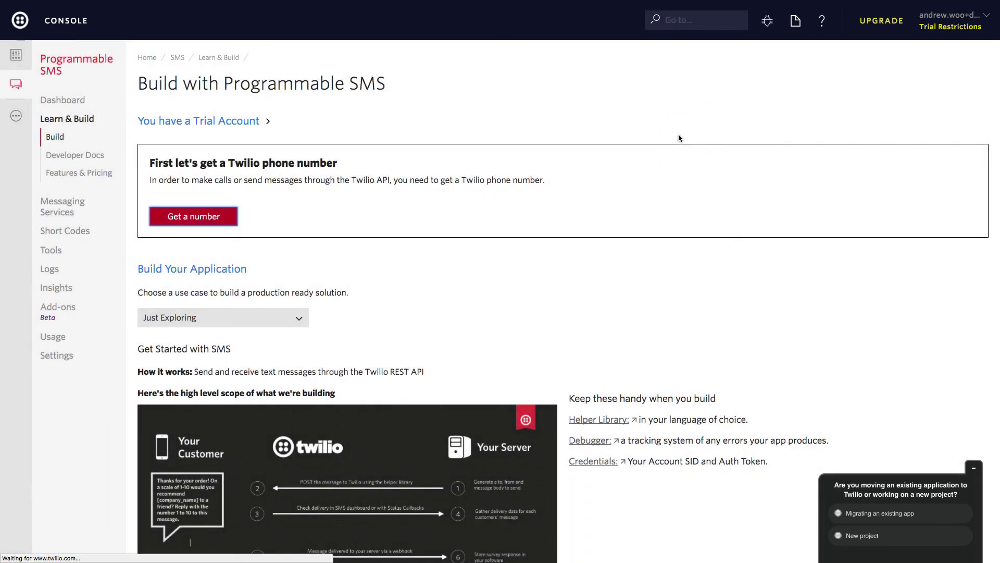